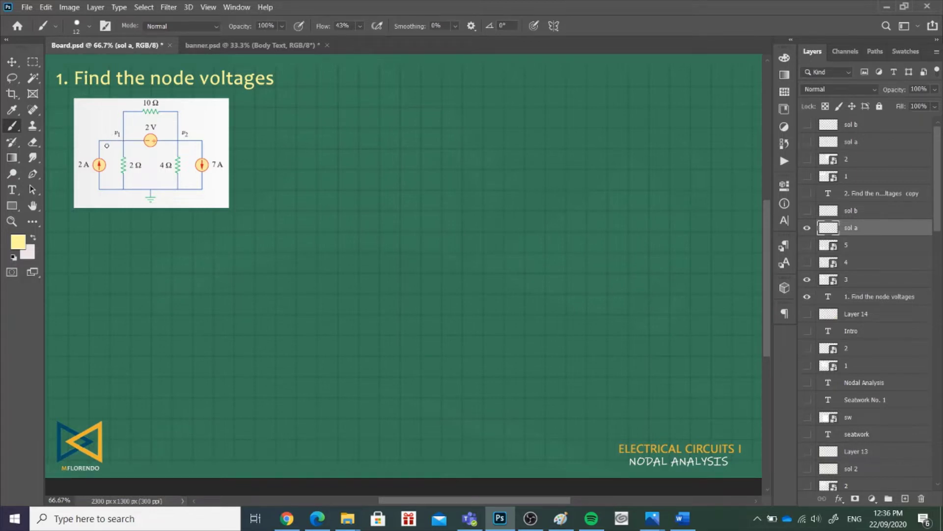
# Switch the brush colour to orange from the Swatches panel
pyautogui.click(114, 145)
pyautogui.click(904, 52)
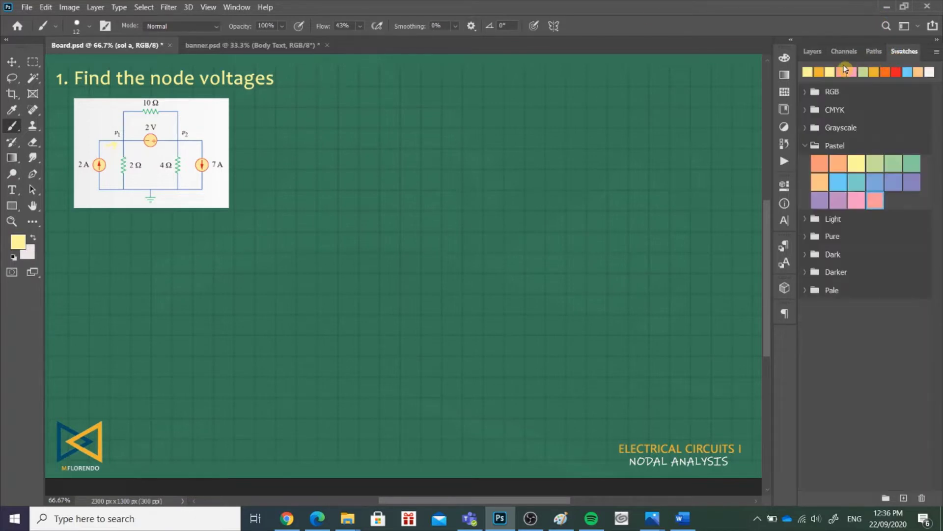
pyautogui.click(819, 71)
# Sketch orange current arrows, a loop and 'supernode' on the circuit, then erase them
pyautogui.moveTo(103, 144)
pyautogui.mouseDown()
pyautogui.moveTo(114, 144)
pyautogui.moveTo(104, 154)
pyautogui.mouseUp()
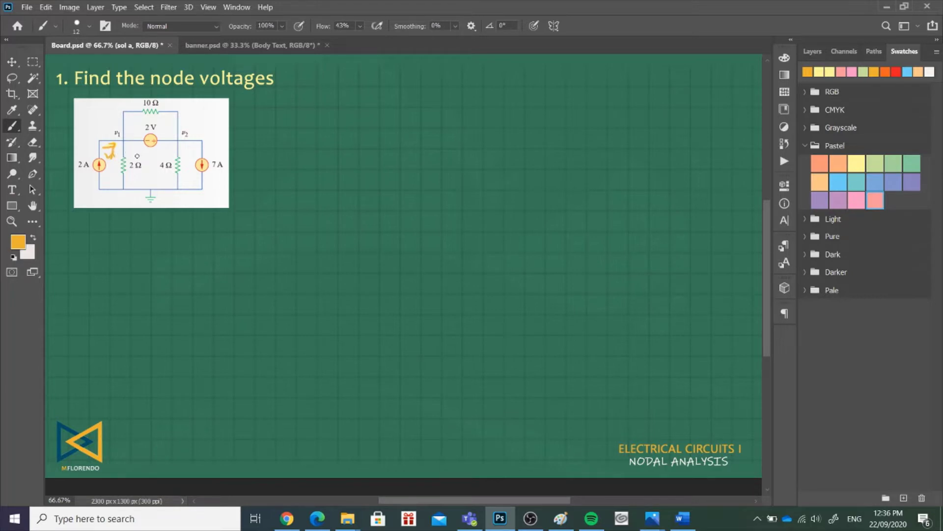
pyautogui.moveTo(128, 146); pyautogui.dragTo(133, 153)
pyautogui.moveTo(137, 147); pyautogui.dragTo(137, 153)
pyautogui.moveTo(179, 117)
pyautogui.mouseDown()
pyautogui.moveTo(144, 110)
pyautogui.moveTo(132, 132)
pyautogui.moveTo(178, 132)
pyautogui.moveTo(169, 103)
pyautogui.moveTo(129, 131)
pyautogui.mouseUp()
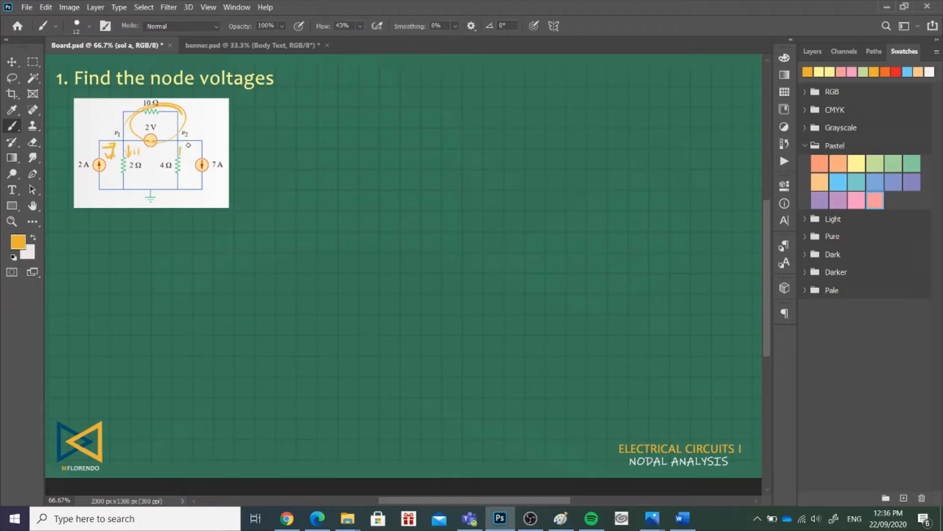
pyautogui.moveTo(180, 148)
pyautogui.mouseDown()
pyautogui.moveTo(193, 156)
pyautogui.moveTo(206, 136)
pyautogui.moveTo(207, 155)
pyautogui.moveTo(227, 140)
pyautogui.mouseUp()
pyautogui.moveTo(186, 112)
pyautogui.mouseDown()
pyautogui.moveTo(208, 95)
pyautogui.moveTo(226, 106)
pyautogui.moveTo(276, 90)
pyautogui.moveTo(286, 109)
pyautogui.mouseUp()
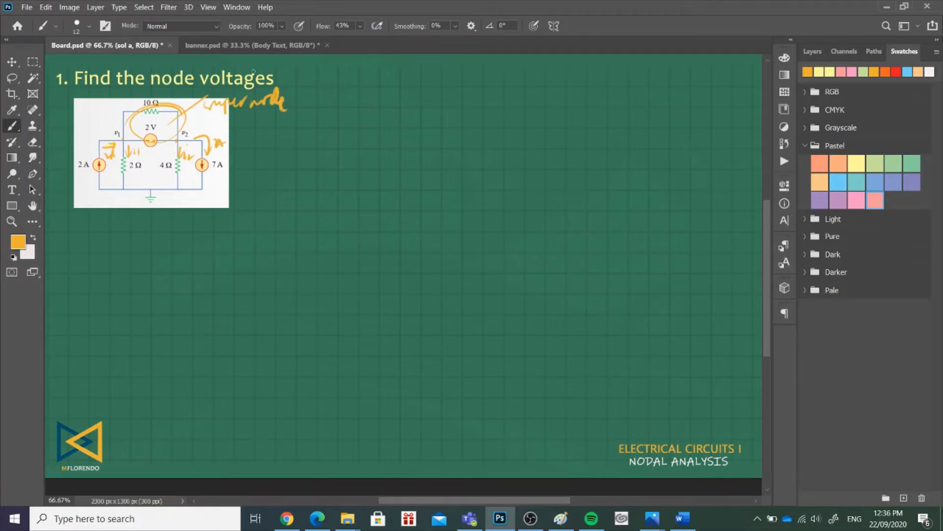
pyautogui.moveTo(148, 123)
pyautogui.mouseDown()
pyautogui.moveTo(116, 161)
pyautogui.moveTo(196, 92)
pyautogui.moveTo(172, 94)
pyautogui.moveTo(118, 156)
pyautogui.moveTo(189, 167)
pyautogui.moveTo(313, 95)
pyautogui.moveTo(218, 122)
pyautogui.moveTo(230, 134)
pyautogui.moveTo(206, 177)
pyautogui.mouseUp()
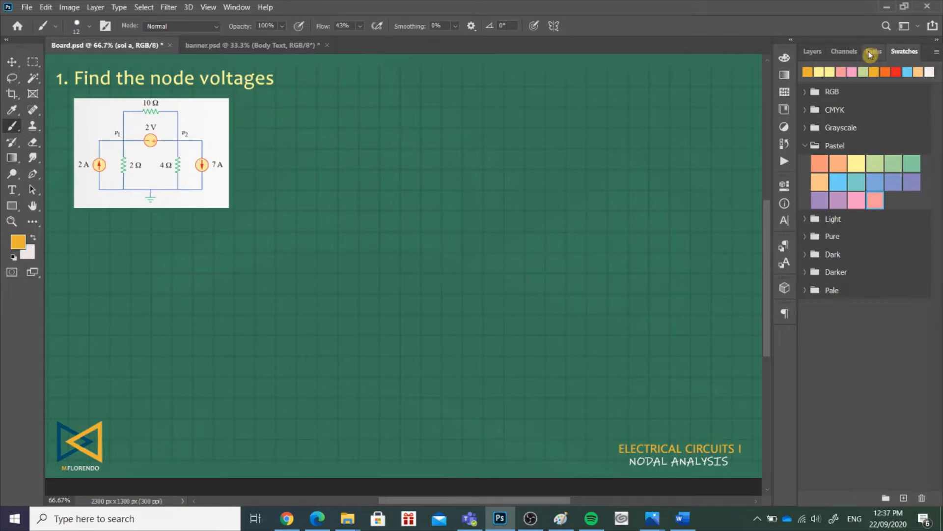
# Turn on layer '4' to show the second circuit and circle its dashed box in orange
pyautogui.click(813, 51)
pyautogui.click(807, 211)
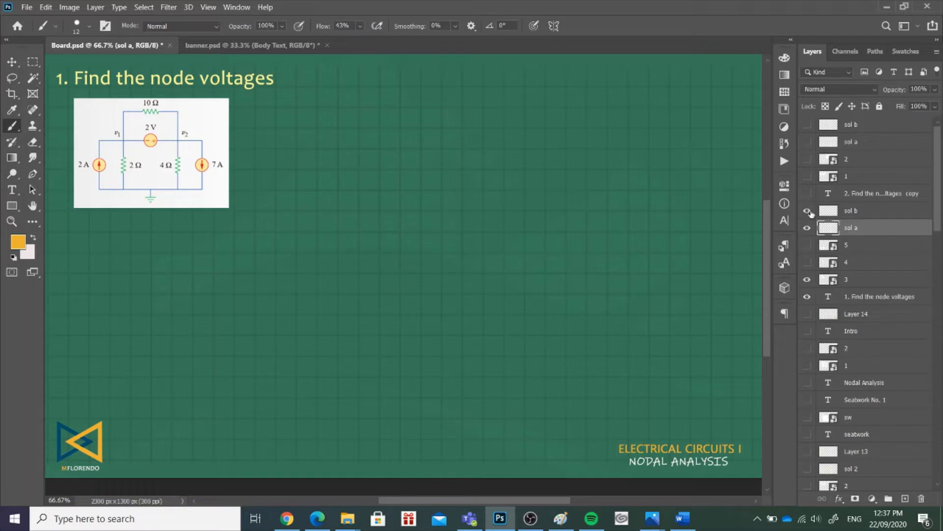
pyautogui.click(808, 215)
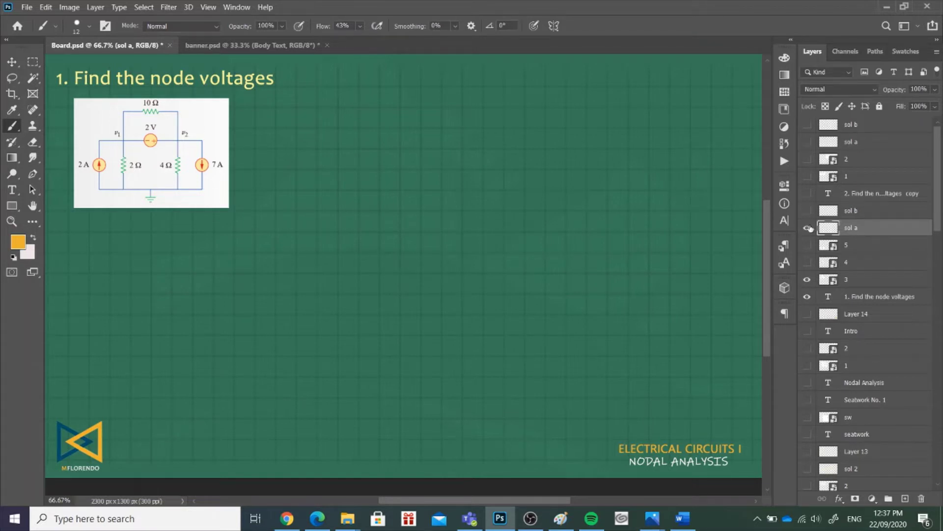
pyautogui.click(807, 262)
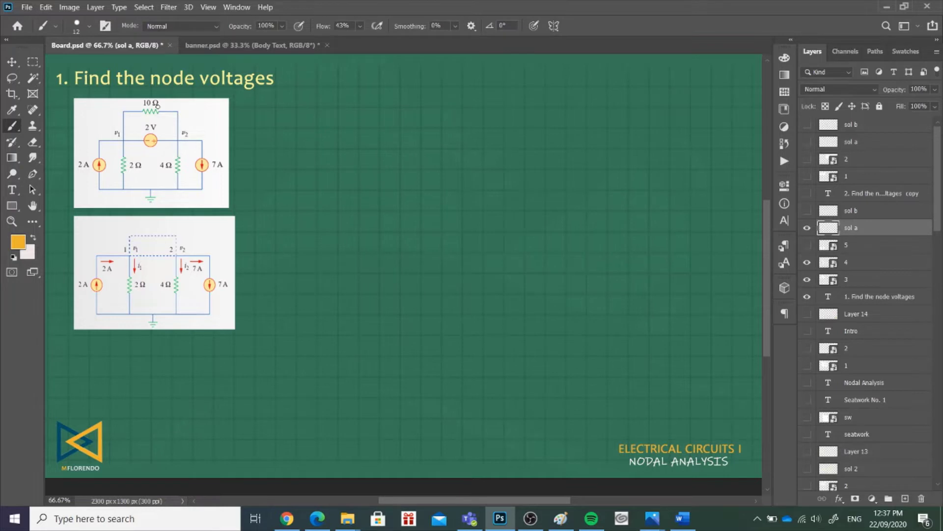
pyautogui.moveTo(162, 224)
pyautogui.mouseDown()
pyautogui.moveTo(197, 236)
pyautogui.moveTo(204, 223)
pyautogui.moveTo(230, 216)
pyautogui.mouseUp()
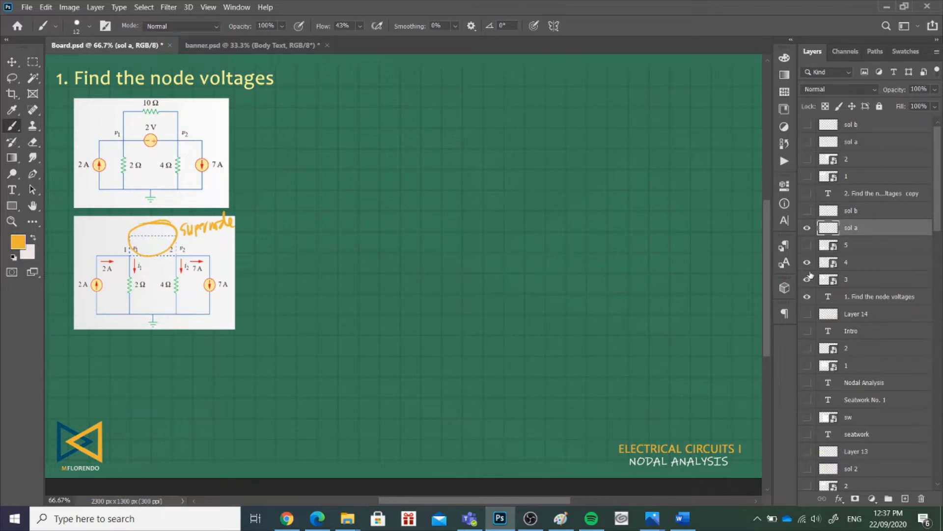
# Make layer '5' visible to display the 2 V supernode loop diagram
pyautogui.click(807, 246)
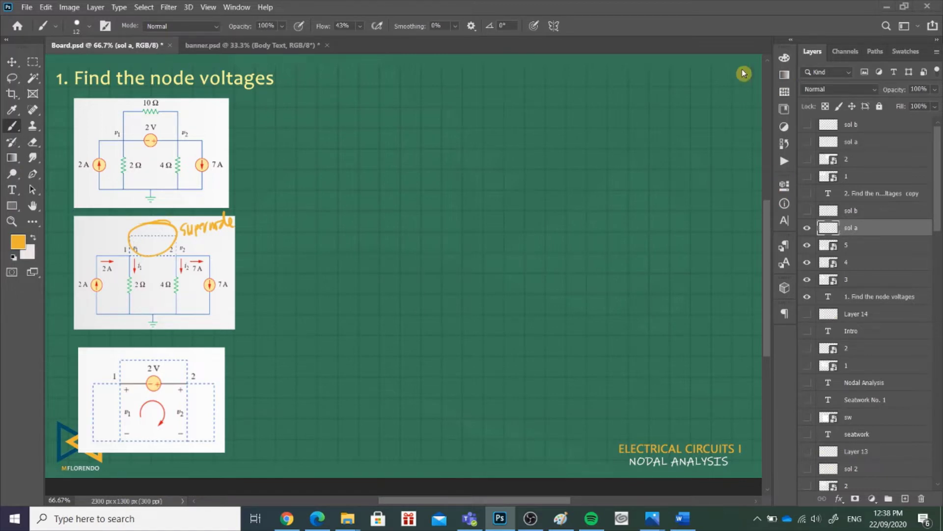
# In pale yellow, handwrite the heading 'Apply KCL to the supernode (1-2):'
pyautogui.click(904, 51)
pyautogui.click(829, 72)
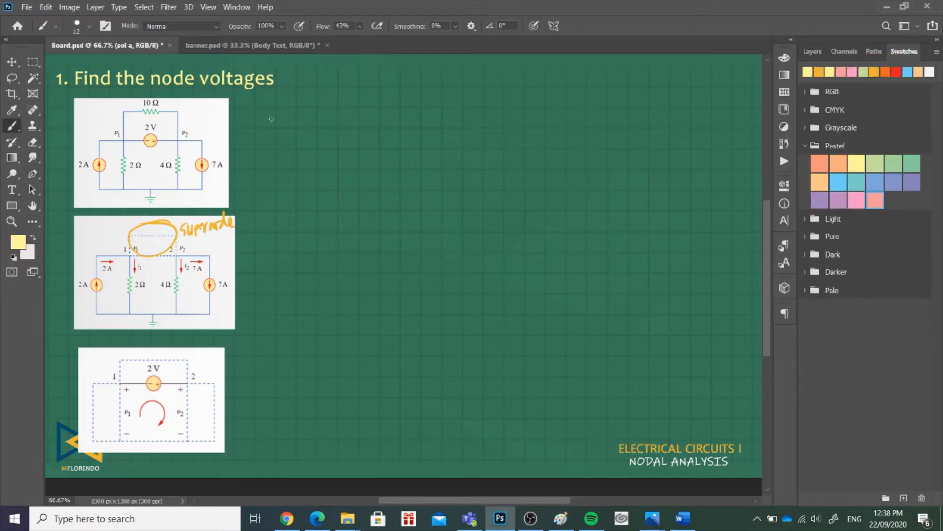
pyautogui.moveTo(262, 127)
pyautogui.mouseDown()
pyautogui.moveTo(268, 118)
pyautogui.moveTo(273, 134)
pyautogui.moveTo(278, 123)
pyautogui.moveTo(288, 132)
pyautogui.mouseUp()
pyautogui.moveTo(291, 122)
pyautogui.mouseDown()
pyautogui.moveTo(294, 137)
pyautogui.moveTo(307, 129)
pyautogui.mouseUp()
pyautogui.moveTo(316, 116)
pyautogui.mouseDown()
pyautogui.moveTo(317, 129)
pyautogui.moveTo(367, 124)
pyautogui.mouseUp()
pyautogui.moveTo(370, 112)
pyautogui.mouseDown()
pyautogui.moveTo(372, 125)
pyautogui.moveTo(381, 117)
pyautogui.moveTo(410, 126)
pyautogui.moveTo(413, 138)
pyautogui.moveTo(416, 124)
pyautogui.mouseUp()
pyautogui.moveTo(421, 123)
pyautogui.mouseDown()
pyautogui.moveTo(448, 127)
pyautogui.moveTo(457, 112)
pyautogui.moveTo(462, 131)
pyautogui.moveTo(470, 128)
pyautogui.mouseUp()
pyautogui.moveTo(472, 124); pyautogui.dragTo(490, 132)
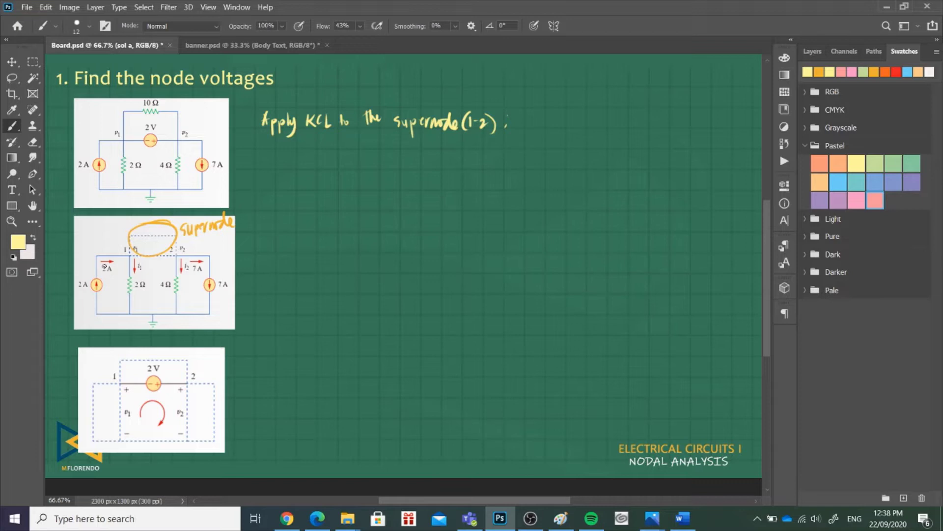
# Begin the KCL equation with '2 − i1' below the heading
pyautogui.moveTo(291, 153)
pyautogui.mouseDown()
pyautogui.moveTo(289, 166)
pyautogui.moveTo(299, 165)
pyautogui.mouseUp()
pyautogui.moveTo(304, 160)
pyautogui.mouseDown()
pyautogui.moveTo(329, 159)
pyautogui.moveTo(332, 171)
pyautogui.mouseUp()
pyautogui.click(321, 145)
# Complete '2 − i1 − i2 − 7 = 0' and write '−5 = i1 + i2', erasing a false start
pyautogui.moveTo(349, 146)
pyautogui.mouseDown()
pyautogui.moveTo(356, 170)
pyautogui.moveTo(370, 166)
pyautogui.mouseUp()
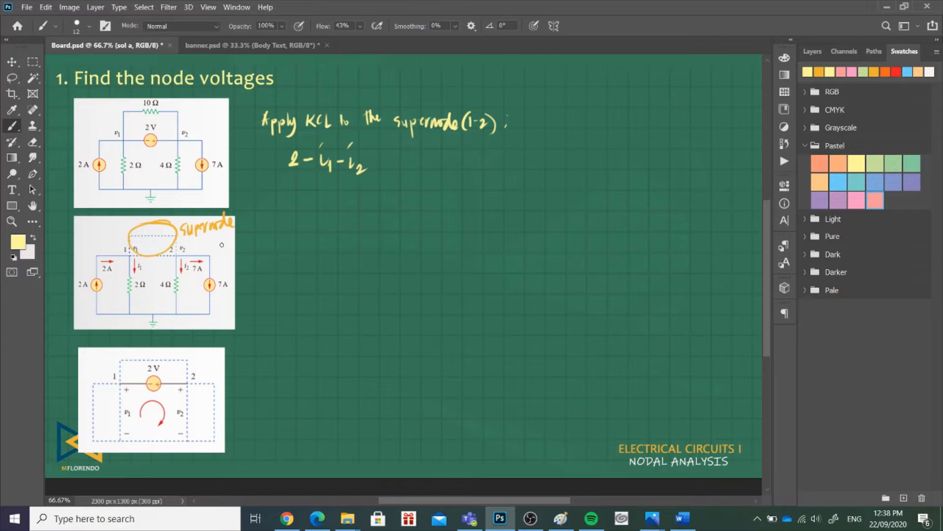
pyautogui.moveTo(371, 159)
pyautogui.mouseDown()
pyautogui.moveTo(392, 155)
pyautogui.moveTo(390, 169)
pyautogui.moveTo(408, 157)
pyautogui.mouseUp()
pyautogui.moveTo(399, 162); pyautogui.dragTo(416, 158)
pyautogui.moveTo(309, 185); pyautogui.dragTo(311, 193)
pyautogui.moveTo(310, 174); pyautogui.dragTo(317, 194)
pyautogui.moveTo(310, 177); pyautogui.dragTo(317, 190)
pyautogui.moveTo(317, 178); pyautogui.dragTo(345, 181)
pyautogui.moveTo(338, 186)
pyautogui.mouseDown()
pyautogui.moveTo(364, 192)
pyautogui.moveTo(361, 175)
pyautogui.mouseUp()
pyautogui.moveTo(369, 184)
pyautogui.mouseDown()
pyautogui.moveTo(369, 193)
pyautogui.moveTo(383, 181)
pyautogui.moveTo(392, 190)
pyautogui.mouseUp()
pyautogui.moveTo(388, 176)
pyautogui.mouseDown()
pyautogui.moveTo(381, 195)
pyautogui.moveTo(413, 187)
pyautogui.mouseUp()
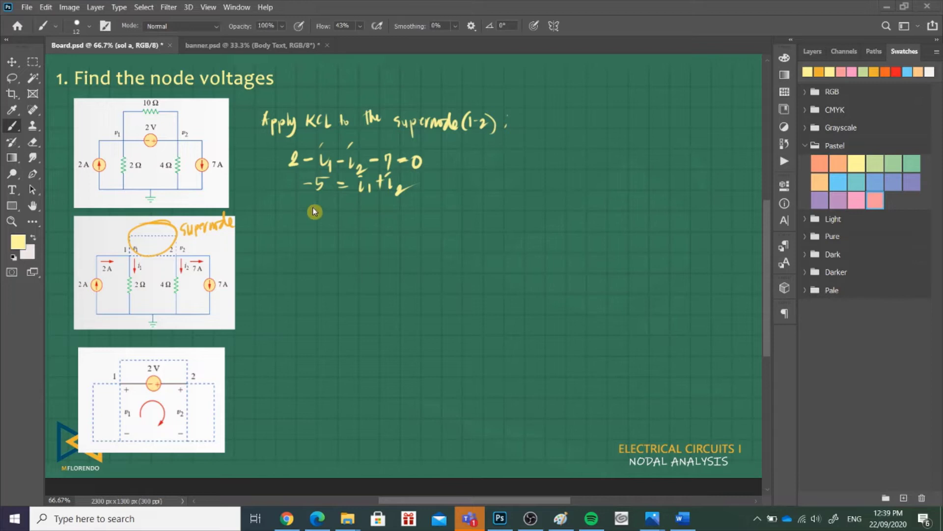
# Rewrite it as 'i1 + i2 = −5' and add the heading 'Ohm's law:'
pyautogui.moveTo(313, 197)
pyautogui.mouseDown()
pyautogui.moveTo(313, 211)
pyautogui.moveTo(313, 192)
pyautogui.moveTo(323, 214)
pyautogui.moveTo(338, 205)
pyautogui.mouseUp()
pyautogui.moveTo(346, 202)
pyautogui.mouseDown()
pyautogui.moveTo(347, 214)
pyautogui.moveTo(363, 214)
pyautogui.mouseUp()
pyautogui.moveTo(365, 204); pyautogui.dragTo(387, 206)
pyautogui.moveTo(392, 201)
pyautogui.mouseDown()
pyautogui.moveTo(399, 209)
pyautogui.moveTo(391, 213)
pyautogui.mouseUp()
pyautogui.moveTo(393, 201); pyautogui.dragTo(403, 198)
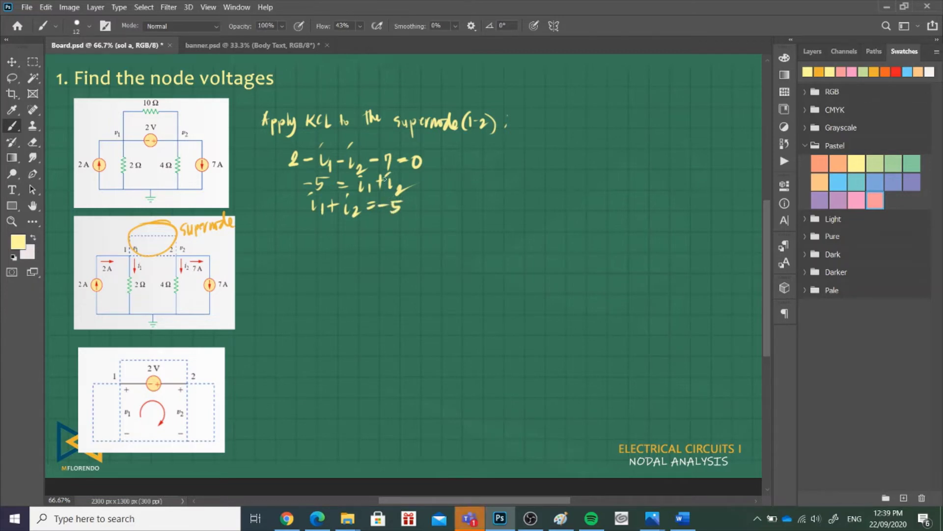
pyautogui.moveTo(259, 220)
pyautogui.mouseDown()
pyautogui.moveTo(261, 232)
pyautogui.moveTo(278, 223)
pyautogui.mouseUp()
pyautogui.moveTo(289, 222)
pyautogui.mouseDown()
pyautogui.moveTo(283, 231)
pyautogui.moveTo(326, 222)
pyautogui.mouseUp()
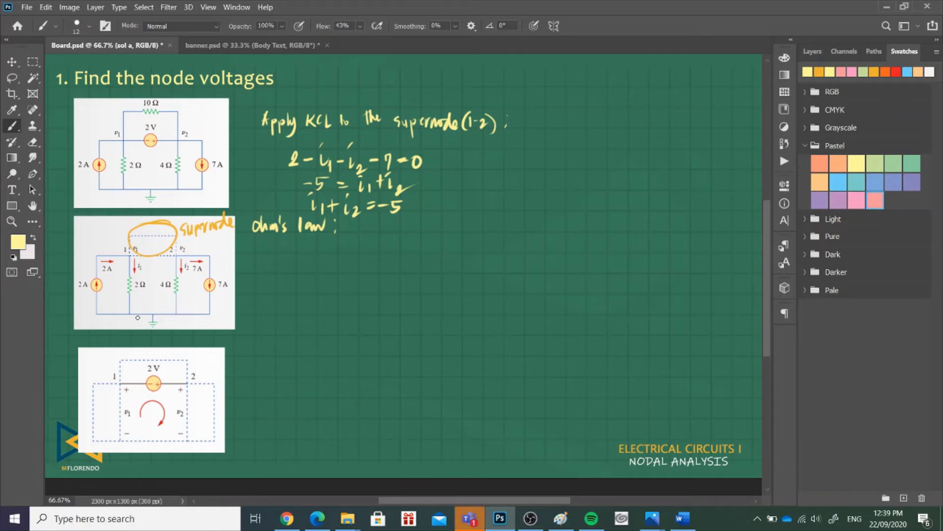
# Handwrite 'v1/2 + (v2/4) = −5' beneath the Ohm's law heading
pyautogui.moveTo(304, 240)
pyautogui.mouseDown()
pyautogui.moveTo(327, 254)
pyautogui.moveTo(323, 272)
pyautogui.moveTo(345, 252)
pyautogui.mouseUp()
pyautogui.moveTo(358, 244); pyautogui.dragTo(355, 260)
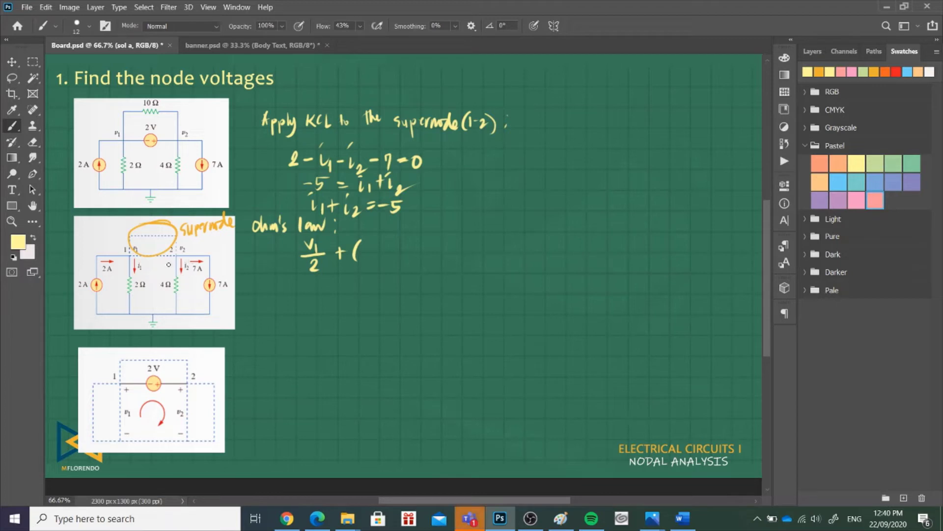
pyautogui.moveTo(369, 239); pyautogui.dragTo(388, 253)
pyautogui.moveTo(168, 325)
pyautogui.mouseDown()
pyautogui.moveTo(173, 337)
pyautogui.moveTo(206, 326)
pyautogui.mouseUp()
pyautogui.moveTo(374, 256); pyautogui.dragTo(376, 275)
pyautogui.moveTo(390, 242)
pyautogui.mouseDown()
pyautogui.moveTo(393, 267)
pyautogui.moveTo(410, 251)
pyautogui.mouseUp()
pyautogui.moveTo(402, 256)
pyautogui.mouseDown()
pyautogui.moveTo(427, 258)
pyautogui.moveTo(440, 244)
pyautogui.mouseUp()
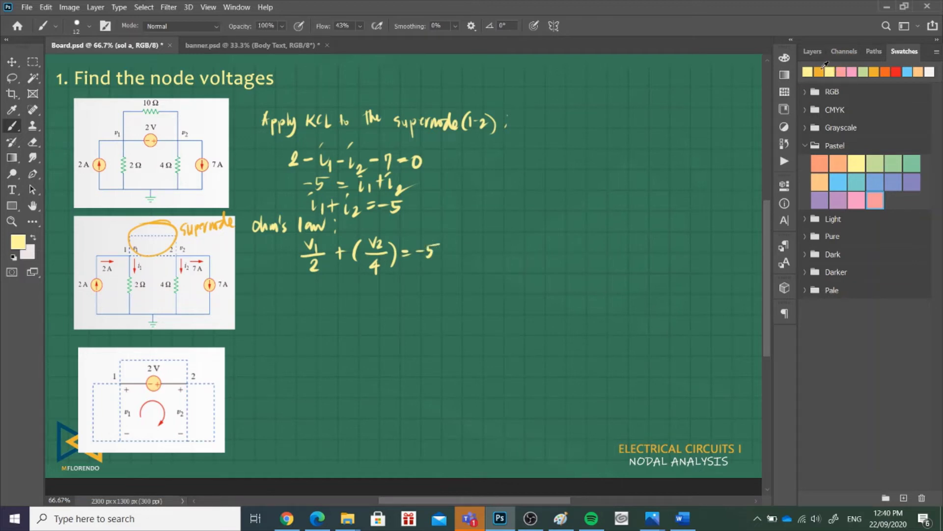
# Bracket the Ohm's-law equation in orange with a '× 4' note
pyautogui.click(819, 72)
pyautogui.moveTo(283, 239)
pyautogui.mouseDown()
pyautogui.moveTo(288, 268)
pyautogui.moveTo(289, 239)
pyautogui.mouseUp()
pyautogui.moveTo(430, 229)
pyautogui.mouseDown()
pyautogui.moveTo(439, 266)
pyautogui.moveTo(456, 250)
pyautogui.mouseUp()
pyautogui.moveTo(451, 244); pyautogui.dragTo(451, 260)
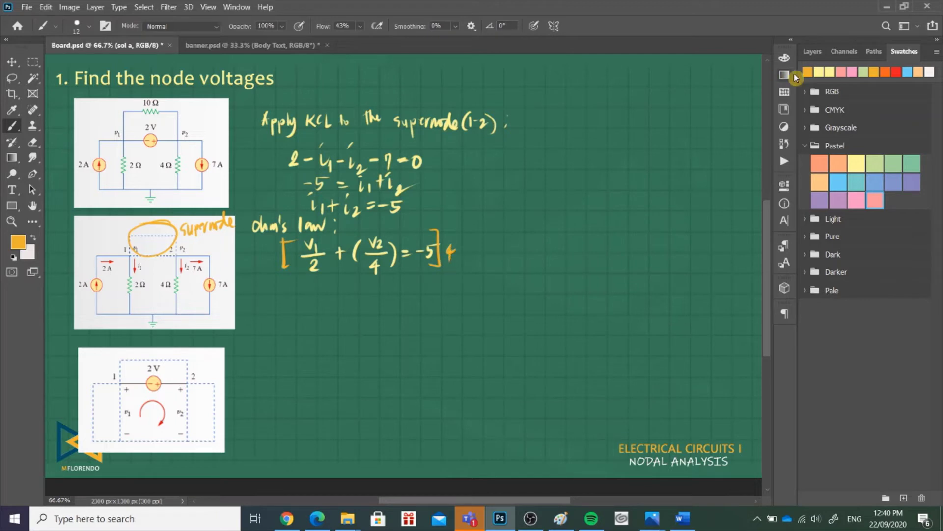
# In yellow, cancel the 4 and write '2v1 + v2 = −20' as equation 1
pyautogui.click(820, 72)
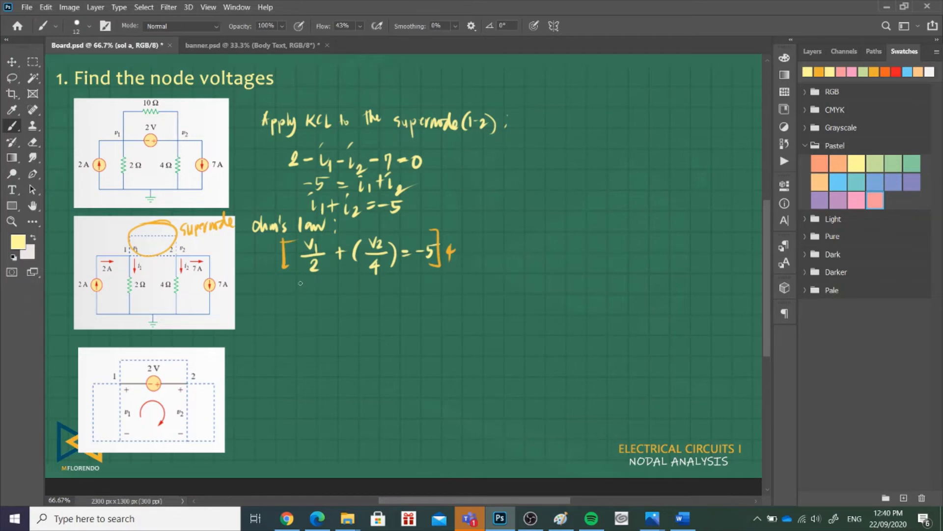
pyautogui.moveTo(297, 286)
pyautogui.mouseDown()
pyautogui.moveTo(305, 295)
pyautogui.moveTo(316, 287)
pyautogui.moveTo(318, 298)
pyautogui.mouseUp()
pyautogui.moveTo(363, 276); pyautogui.dragTo(377, 264)
pyautogui.moveTo(328, 291)
pyautogui.mouseDown()
pyautogui.moveTo(339, 290)
pyautogui.moveTo(333, 298)
pyautogui.mouseUp()
pyautogui.moveTo(345, 286)
pyautogui.mouseDown()
pyautogui.moveTo(357, 299)
pyautogui.moveTo(372, 287)
pyautogui.mouseUp()
pyautogui.moveTo(364, 293); pyautogui.dragTo(398, 297)
pyautogui.moveTo(408, 287)
pyautogui.mouseDown()
pyautogui.moveTo(429, 312)
pyautogui.moveTo(433, 294)
pyautogui.mouseUp()
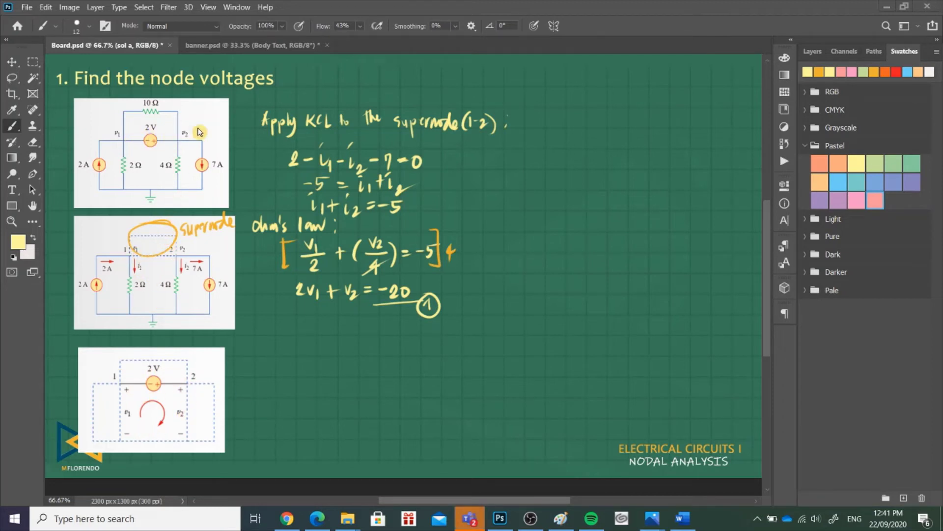
# In orange, circle the first circuit's central loop and tick the + signs at nodes 1 and 2
pyautogui.click(818, 71)
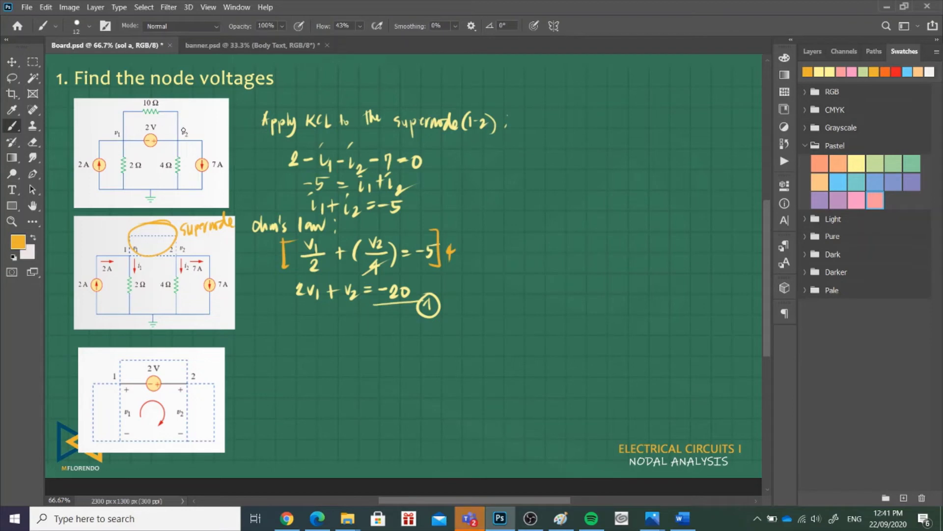
pyautogui.moveTo(183, 131)
pyautogui.mouseDown()
pyautogui.moveTo(118, 161)
pyautogui.moveTo(189, 142)
pyautogui.mouseUp()
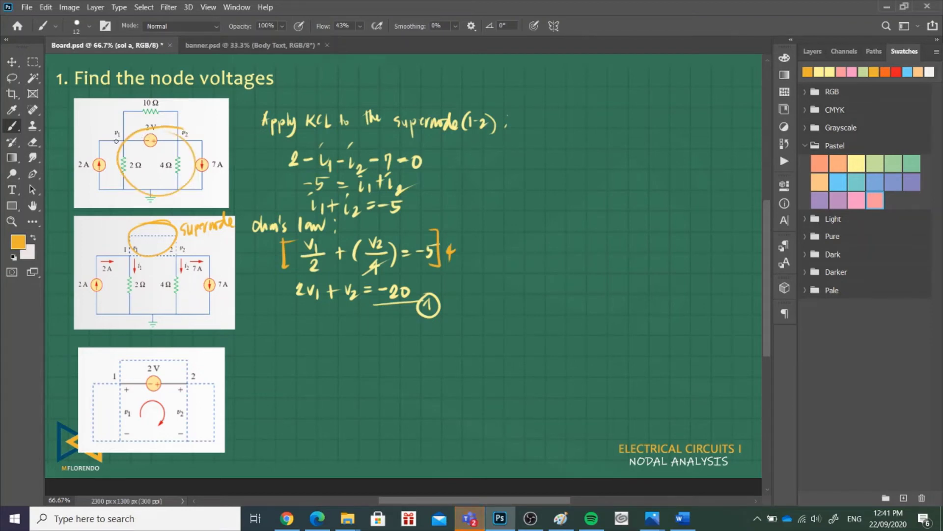
pyautogui.moveTo(130, 394); pyautogui.dragTo(127, 398)
pyautogui.moveTo(188, 394); pyautogui.dragTo(185, 397)
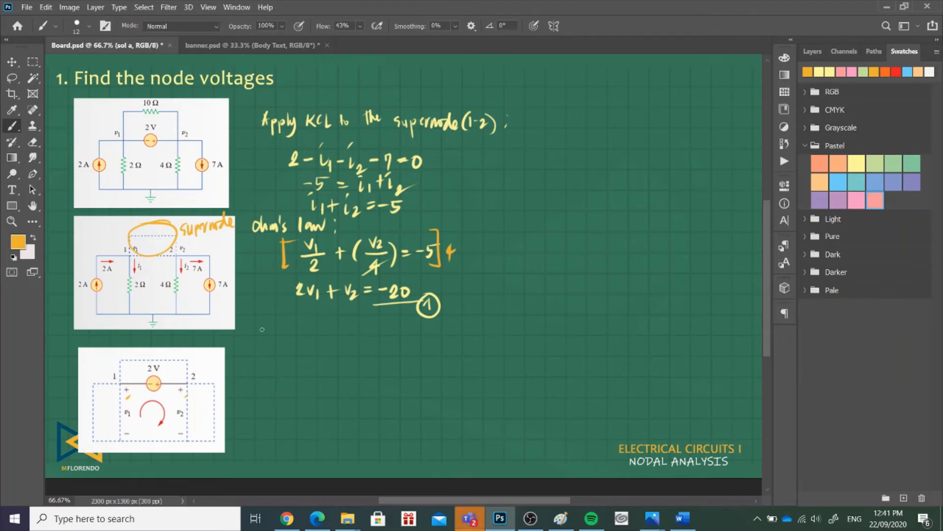
# Undo a stray stroke and write 'Apply KVL @ loop' in yellow below equation 1
pyautogui.moveTo(258, 336); pyautogui.dragTo(266, 323)
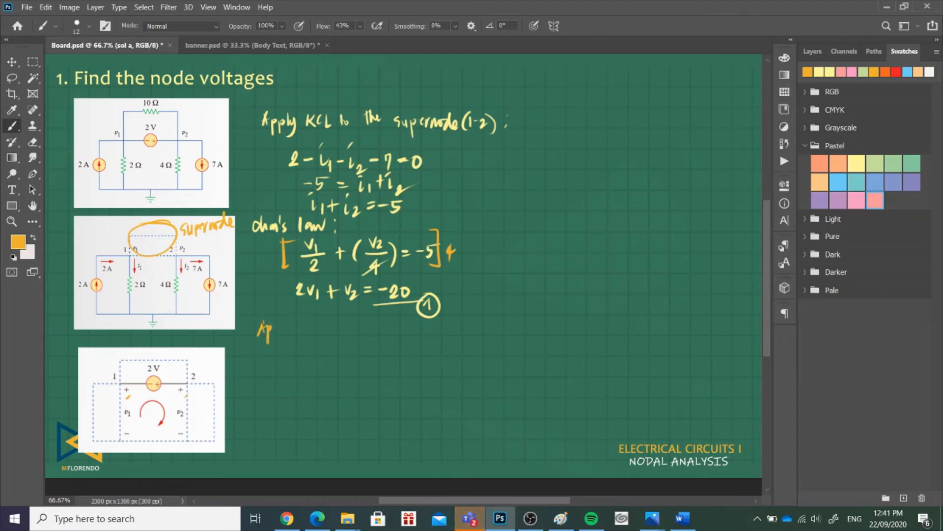
pyautogui.hotkey('ctrl', 'z')
pyautogui.hotkey('ctrl', 'z')
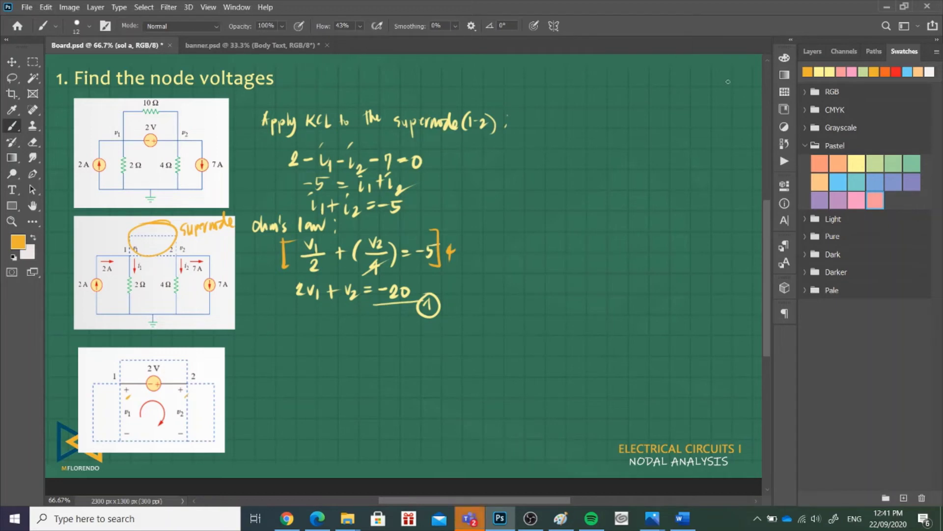
pyautogui.click(819, 72)
pyautogui.moveTo(255, 356)
pyautogui.mouseDown()
pyautogui.moveTo(267, 346)
pyautogui.moveTo(298, 362)
pyautogui.moveTo(330, 351)
pyautogui.mouseUp()
pyautogui.moveTo(332, 338)
pyautogui.mouseDown()
pyautogui.moveTo(336, 350)
pyautogui.moveTo(341, 337)
pyautogui.moveTo(350, 349)
pyautogui.moveTo(392, 353)
pyautogui.mouseUp()
pyautogui.moveTo(396, 344)
pyautogui.mouseDown()
pyautogui.moveTo(415, 350)
pyautogui.moveTo(413, 361)
pyautogui.mouseUp()
pyautogui.moveTo(414, 344)
pyautogui.mouseDown()
pyautogui.moveTo(420, 350)
pyautogui.moveTo(435, 337)
pyautogui.mouseUp()
# Mark the loop in the third diagram with an orange 1, then return to yellow
pyautogui.click(818, 71)
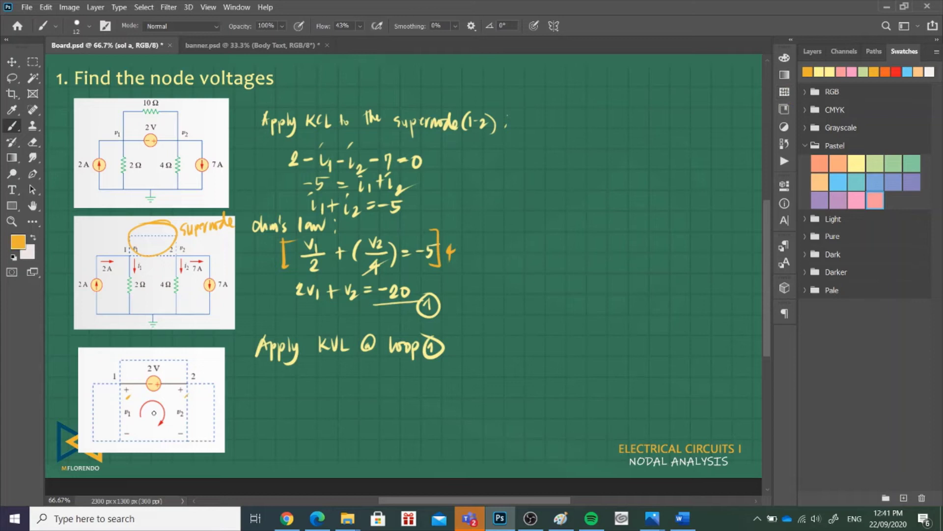
pyautogui.moveTo(150, 407)
pyautogui.mouseDown()
pyautogui.moveTo(159, 420)
pyautogui.moveTo(142, 408)
pyautogui.mouseUp()
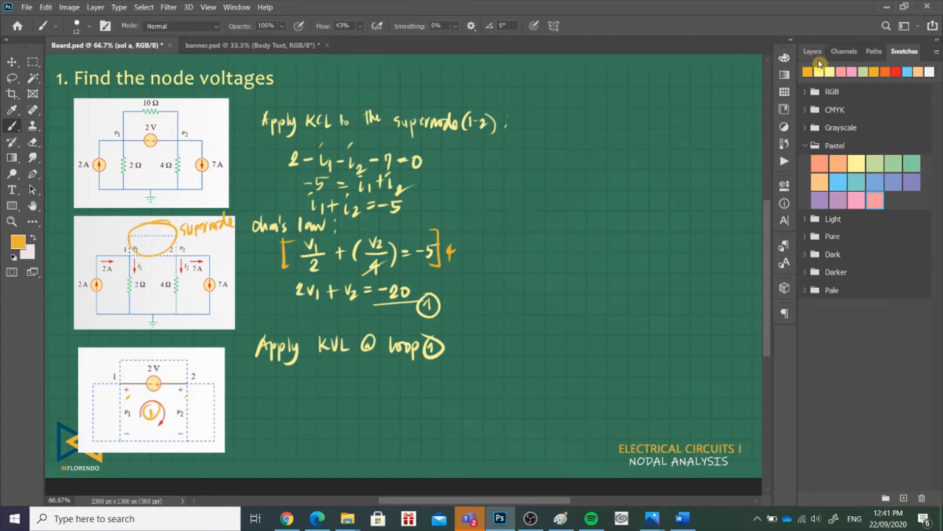
pyautogui.click(820, 71)
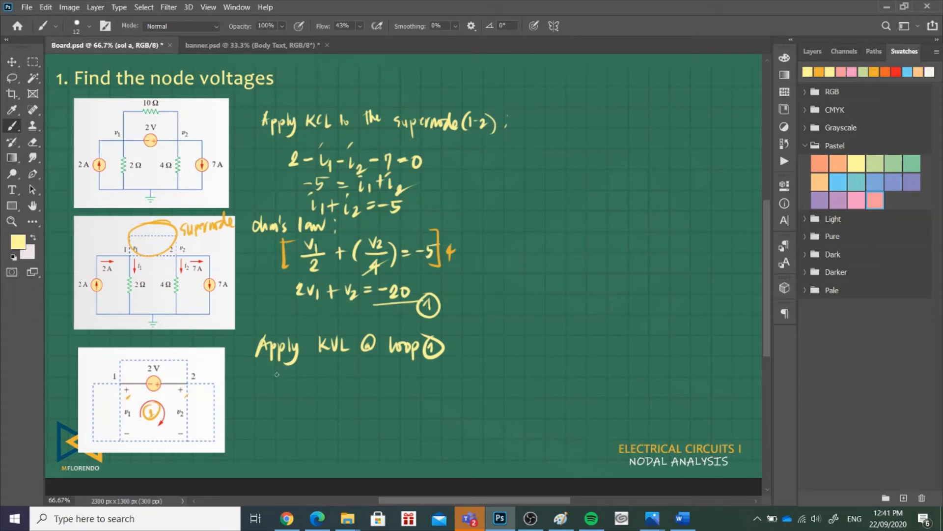
# Write the KVL loop equation '−v1 − 2 + v2 = 0'
pyautogui.moveTo(274, 380); pyautogui.dragTo(282, 380)
pyautogui.moveTo(287, 375)
pyautogui.mouseDown()
pyautogui.moveTo(292, 384)
pyautogui.moveTo(298, 373)
pyautogui.mouseUp()
pyautogui.moveTo(297, 379); pyautogui.dragTo(318, 377)
pyautogui.moveTo(328, 377)
pyautogui.mouseDown()
pyautogui.moveTo(339, 383)
pyautogui.moveTo(372, 375)
pyautogui.moveTo(383, 387)
pyautogui.moveTo(408, 379)
pyautogui.mouseUp()
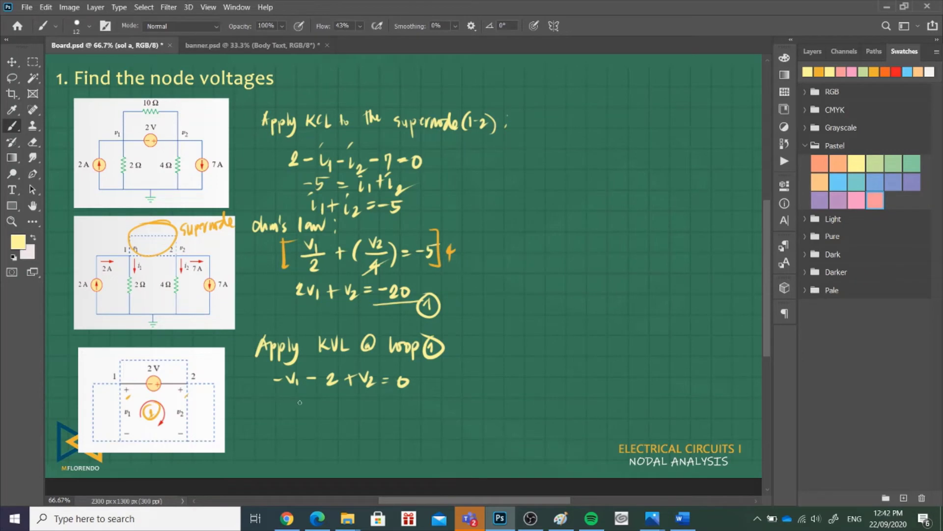
pyautogui.moveTo(294, 402); pyautogui.dragTo(301, 401)
pyautogui.moveTo(307, 399)
pyautogui.mouseDown()
pyautogui.moveTo(315, 412)
pyautogui.moveTo(334, 405)
pyautogui.mouseUp()
# Simplify it to '−v1 + v2 = 2', underline it and mark it as equation 2
pyautogui.moveTo(329, 400)
pyautogui.mouseDown()
pyautogui.moveTo(329, 412)
pyautogui.moveTo(345, 399)
pyautogui.mouseUp()
pyautogui.moveTo(346, 406); pyautogui.dragTo(358, 415)
pyautogui.moveTo(360, 402); pyautogui.dragTo(373, 406)
pyautogui.moveTo(378, 402)
pyautogui.mouseDown()
pyautogui.moveTo(391, 413)
pyautogui.moveTo(377, 421)
pyautogui.moveTo(414, 422)
pyautogui.moveTo(422, 432)
pyautogui.moveTo(430, 414)
pyautogui.mouseUp()
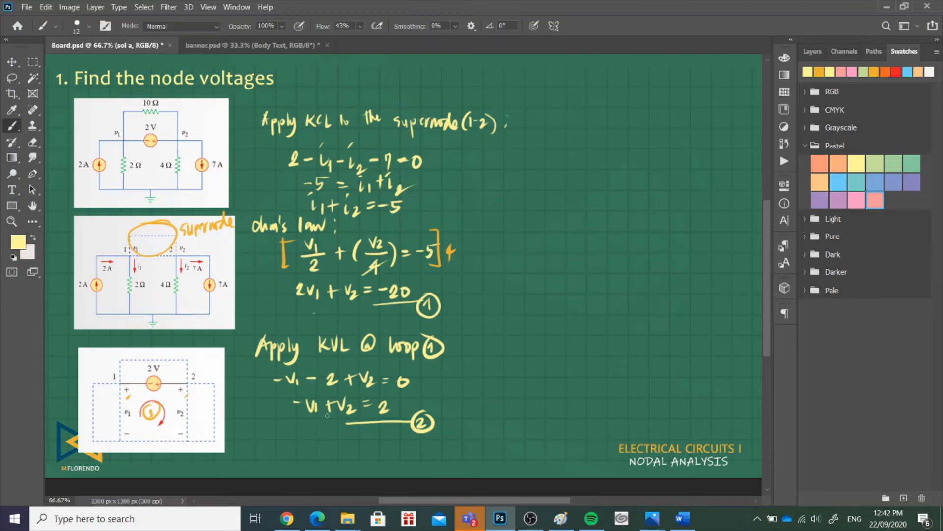
pyautogui.moveTo(349, 431); pyautogui.dragTo(359, 417)
# Write the heading 'Apply Cramer's rule to find v1 & v2' at the top right
pyautogui.moveTo(535, 144)
pyautogui.mouseDown()
pyautogui.moveTo(559, 131)
pyautogui.moveTo(561, 156)
pyautogui.mouseUp()
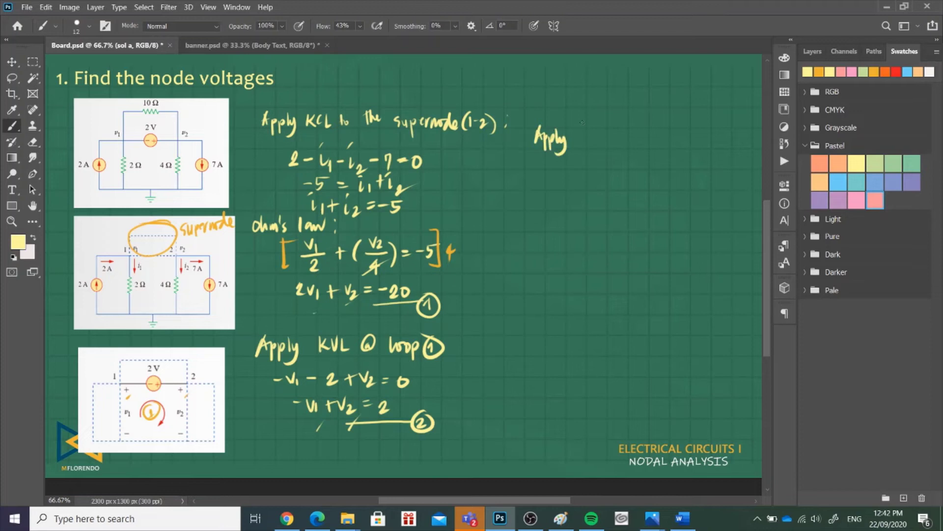
pyautogui.moveTo(595, 129)
pyautogui.mouseDown()
pyautogui.moveTo(587, 142)
pyautogui.moveTo(639, 129)
pyautogui.moveTo(638, 144)
pyautogui.moveTo(683, 134)
pyautogui.moveTo(711, 143)
pyautogui.mouseUp()
pyautogui.moveTo(572, 158)
pyautogui.mouseDown()
pyautogui.moveTo(569, 180)
pyautogui.moveTo(595, 165)
pyautogui.moveTo(646, 167)
pyautogui.moveTo(670, 151)
pyautogui.moveTo(681, 173)
pyautogui.mouseUp()
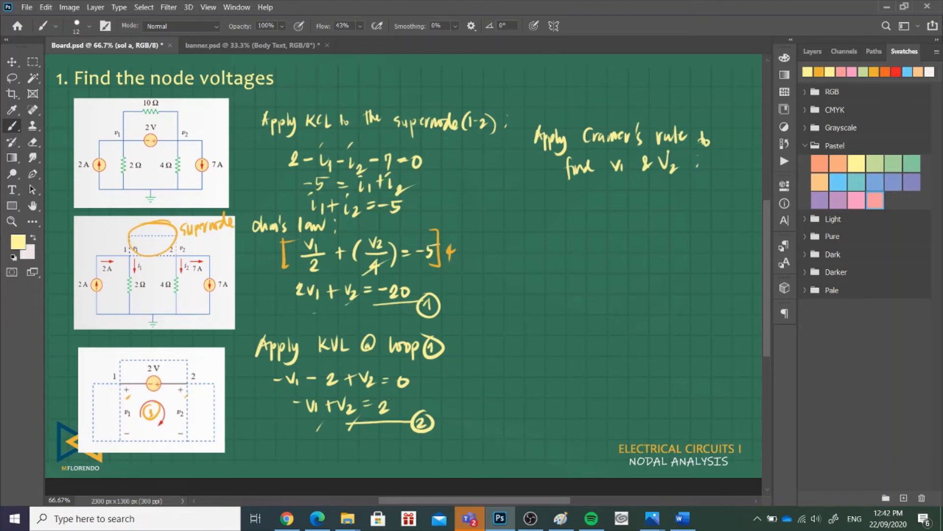
# Write the coefficient matrix [2 1; −1 1] and the unknowns vector [v1; v2]
pyautogui.moveTo(542, 193)
pyautogui.mouseDown()
pyautogui.moveTo(543, 240)
pyautogui.moveTo(552, 196)
pyautogui.moveTo(565, 227)
pyautogui.mouseUp()
pyautogui.moveTo(569, 224); pyautogui.dragTo(569, 238)
pyautogui.moveTo(592, 199); pyautogui.dragTo(591, 208)
pyautogui.moveTo(591, 226); pyautogui.dragTo(592, 240)
pyautogui.moveTo(603, 198); pyautogui.dragTo(604, 245)
pyautogui.moveTo(634, 198)
pyautogui.mouseDown()
pyautogui.moveTo(633, 239)
pyautogui.moveTo(638, 197)
pyautogui.mouseUp()
pyautogui.moveTo(642, 199)
pyautogui.mouseDown()
pyautogui.moveTo(645, 211)
pyautogui.moveTo(650, 198)
pyautogui.mouseUp()
pyautogui.moveTo(652, 207)
pyautogui.mouseDown()
pyautogui.moveTo(654, 230)
pyautogui.moveTo(667, 240)
pyautogui.mouseUp()
pyautogui.moveTo(680, 214); pyautogui.dragTo(703, 240)
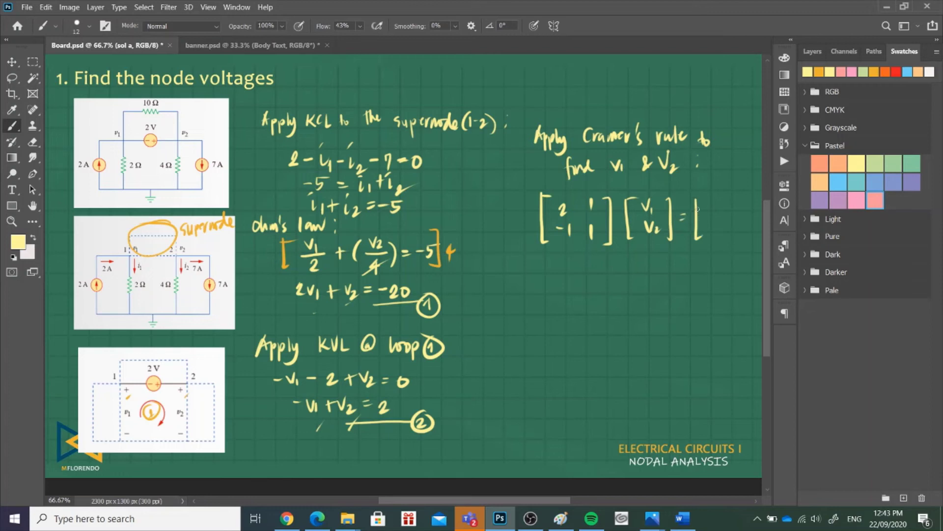
# Complete the equation with the right-hand side [−20; 2], then begin D below it
pyautogui.moveTo(696, 199); pyautogui.dragTo(713, 206)
pyautogui.moveTo(712, 202); pyautogui.dragTo(722, 205)
pyautogui.moveTo(713, 219); pyautogui.dragTo(723, 228)
pyautogui.moveTo(728, 198); pyautogui.dragTo(728, 242)
pyautogui.moveTo(524, 262)
pyautogui.mouseDown()
pyautogui.moveTo(524, 276)
pyautogui.moveTo(561, 285)
pyautogui.moveTo(567, 261)
pyautogui.moveTo(571, 282)
pyautogui.moveTo(585, 266)
pyautogui.moveTo(592, 289)
pyautogui.moveTo(615, 266)
pyautogui.mouseUp()
# Evaluate the determinant as D = 2 − (−1) = 3
pyautogui.moveTo(608, 270); pyautogui.dragTo(616, 269)
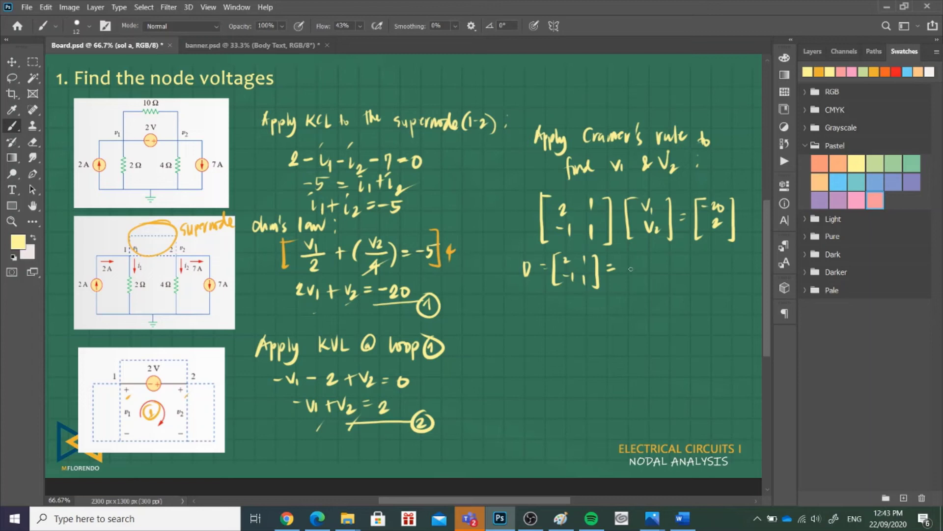
pyautogui.moveTo(630, 265); pyautogui.dragTo(672, 274)
pyautogui.moveTo(677, 258)
pyautogui.mouseDown()
pyautogui.moveTo(679, 276)
pyautogui.moveTo(696, 264)
pyautogui.mouseUp()
pyautogui.moveTo(689, 269); pyautogui.dragTo(700, 277)
# Start D1's matrix, writing its substituted first column −20, 2 in pink
pyautogui.moveTo(524, 296); pyautogui.dragTo(526, 312)
pyautogui.moveTo(533, 304)
pyautogui.mouseDown()
pyautogui.moveTo(535, 314)
pyautogui.moveTo(555, 302)
pyautogui.mouseUp()
pyautogui.moveTo(546, 307)
pyautogui.mouseDown()
pyautogui.moveTo(570, 325)
pyautogui.moveTo(576, 296)
pyautogui.mouseUp()
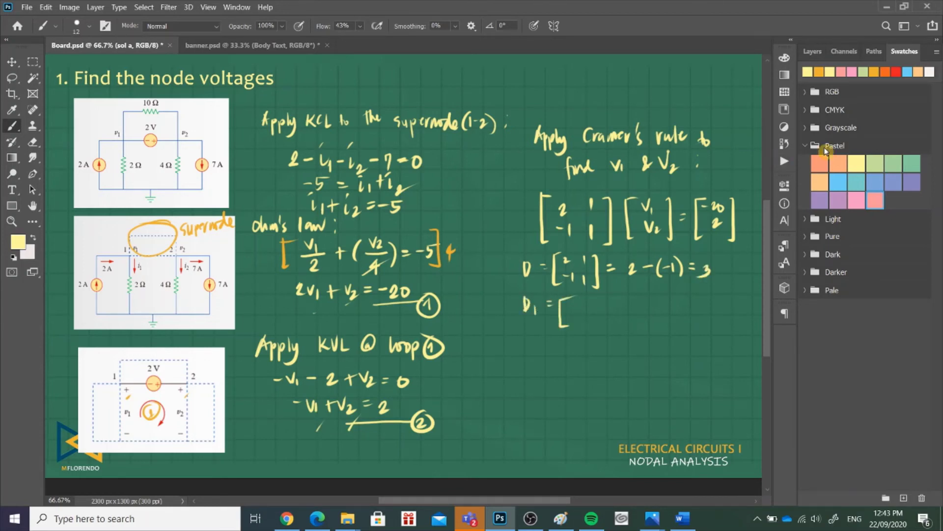
pyautogui.click(841, 71)
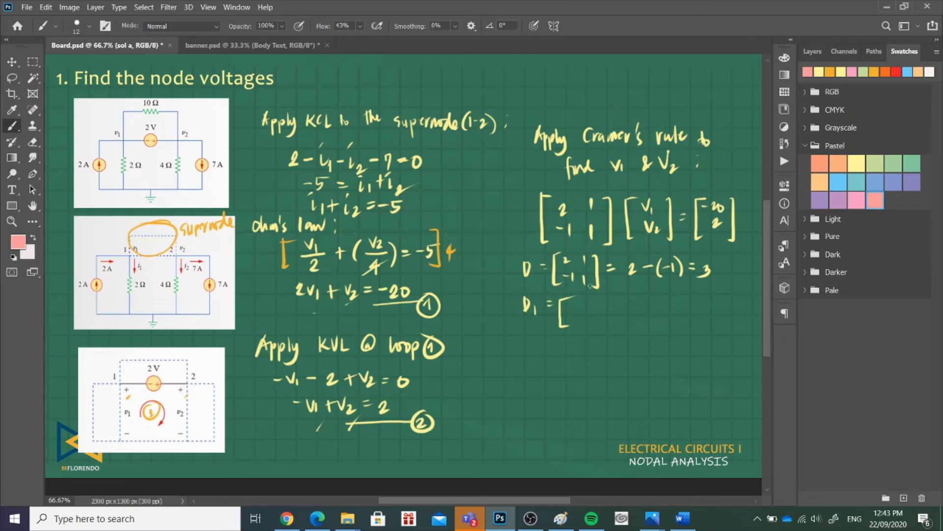
pyautogui.moveTo(564, 307); pyautogui.dragTo(574, 310)
pyautogui.moveTo(581, 302)
pyautogui.mouseDown()
pyautogui.moveTo(584, 323)
pyautogui.moveTo(595, 308)
pyautogui.moveTo(603, 328)
pyautogui.moveTo(627, 307)
pyautogui.mouseUp()
pyautogui.click(819, 72)
# Finish D1 = −20 − (2) = −22 in yellow and begin the D2 matrix
pyautogui.moveTo(618, 313); pyautogui.dragTo(645, 315)
pyautogui.moveTo(650, 306)
pyautogui.mouseDown()
pyautogui.moveTo(647, 315)
pyautogui.moveTo(650, 307)
pyautogui.mouseUp()
pyautogui.moveTo(659, 311); pyautogui.dragTo(673, 323)
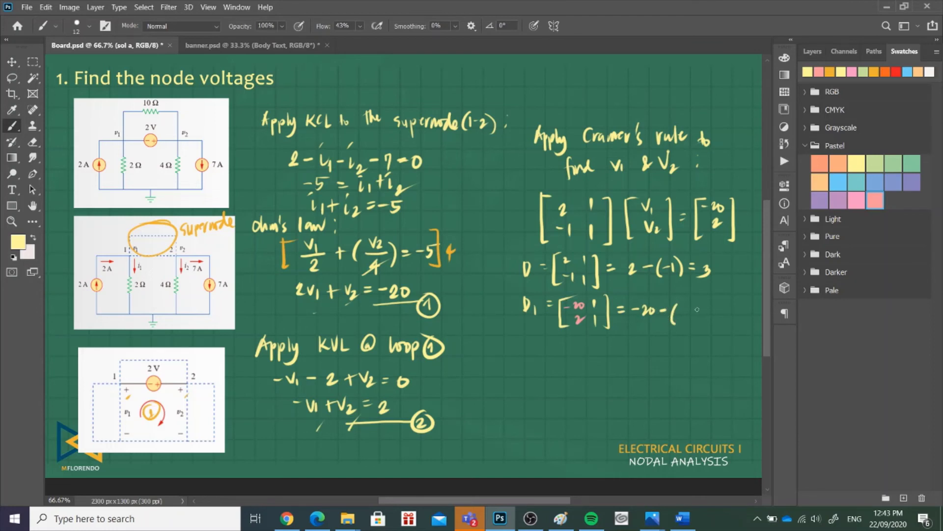
pyautogui.moveTo(680, 307)
pyautogui.mouseDown()
pyautogui.moveTo(688, 319)
pyautogui.moveTo(704, 309)
pyautogui.mouseUp()
pyautogui.moveTo(698, 313); pyautogui.dragTo(743, 319)
pyautogui.moveTo(523, 339)
pyautogui.mouseDown()
pyautogui.moveTo(524, 358)
pyautogui.moveTo(543, 359)
pyautogui.mouseUp()
pyautogui.moveTo(547, 344)
pyautogui.mouseDown()
pyautogui.moveTo(574, 363)
pyautogui.moveTo(585, 346)
pyautogui.moveTo(586, 359)
pyautogui.mouseUp()
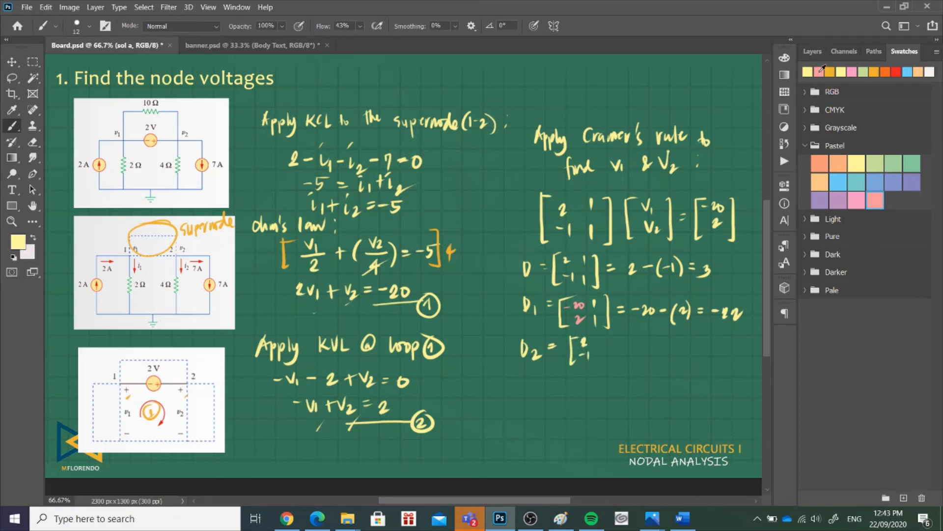
# Fill D2's second column with −20 and 2 in pink, then evaluate D2 = 4 − (20) = −16
pyautogui.click(832, 166)
pyautogui.moveTo(604, 341); pyautogui.dragTo(610, 348)
pyautogui.moveTo(615, 342)
pyautogui.mouseDown()
pyautogui.moveTo(613, 361)
pyautogui.moveTo(623, 364)
pyautogui.moveTo(614, 372)
pyautogui.moveTo(642, 345)
pyautogui.moveTo(665, 357)
pyautogui.mouseUp()
pyautogui.click(819, 72)
pyautogui.moveTo(669, 350); pyautogui.dragTo(679, 365)
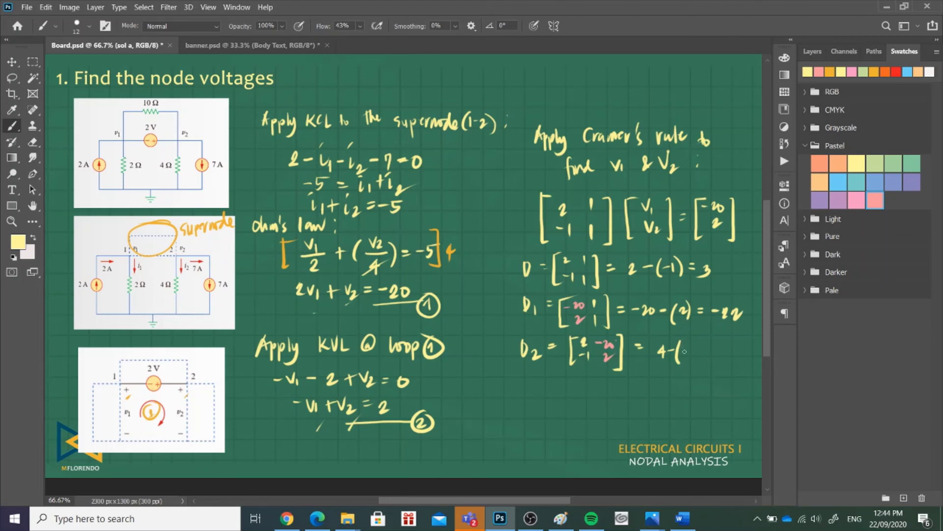
pyautogui.moveTo(681, 347)
pyautogui.mouseDown()
pyautogui.moveTo(697, 361)
pyautogui.moveTo(719, 345)
pyautogui.mouseUp()
pyautogui.moveTo(711, 349); pyautogui.dragTo(720, 349)
pyautogui.moveTo(727, 353); pyautogui.dragTo(737, 361)
pyautogui.moveTo(745, 346); pyautogui.dragTo(742, 354)
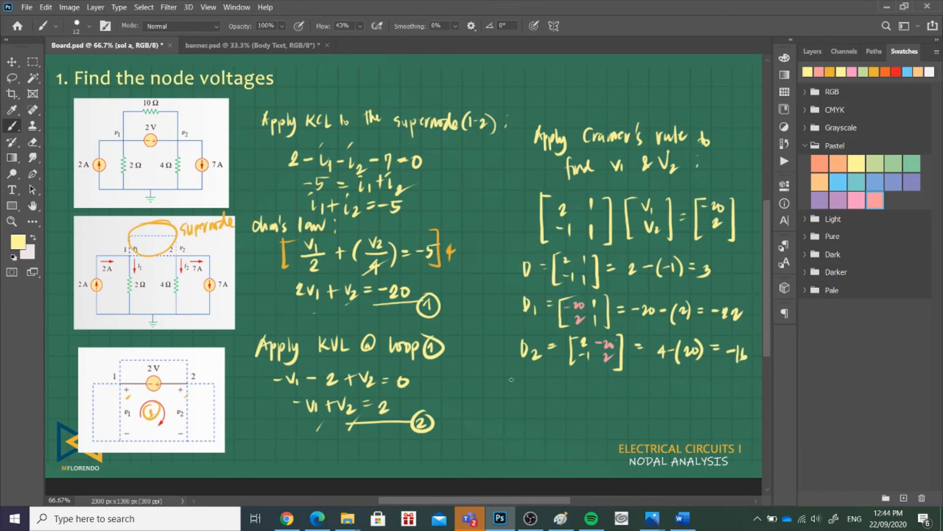
# Write v1 = D1/D = −22/3 = on the next line
pyautogui.moveTo(497, 386); pyautogui.dragTo(506, 403)
pyautogui.moveTo(512, 390); pyautogui.dragTo(520, 390)
pyautogui.moveTo(511, 396)
pyautogui.mouseDown()
pyautogui.moveTo(548, 398)
pyautogui.moveTo(538, 417)
pyautogui.moveTo(563, 394)
pyautogui.mouseUp()
pyautogui.moveTo(556, 398)
pyautogui.mouseDown()
pyautogui.moveTo(584, 387)
pyautogui.moveTo(600, 395)
pyautogui.moveTo(584, 414)
pyautogui.moveTo(622, 397)
pyautogui.mouseUp()
# Complete v1 = −7.33 V and start v2 = D2 on the line below
pyautogui.moveTo(615, 402); pyautogui.dragTo(623, 401)
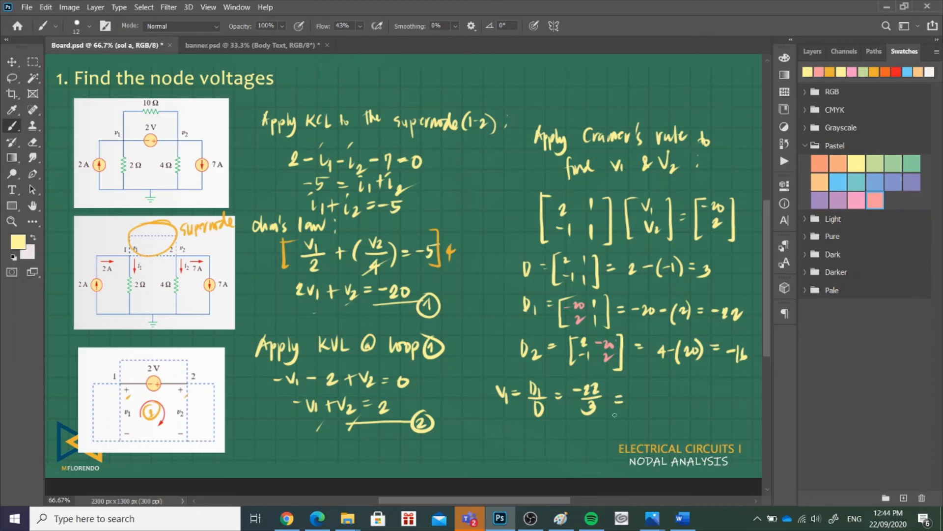
pyautogui.moveTo(631, 401)
pyautogui.mouseDown()
pyautogui.moveTo(652, 393)
pyautogui.moveTo(647, 407)
pyautogui.moveTo(669, 398)
pyautogui.moveTo(664, 409)
pyautogui.moveTo(674, 387)
pyautogui.moveTo(681, 408)
pyautogui.mouseUp()
pyautogui.moveTo(498, 423)
pyautogui.mouseDown()
pyautogui.moveTo(501, 436)
pyautogui.moveTo(507, 424)
pyautogui.mouseUp()
pyautogui.moveTo(507, 431)
pyautogui.mouseDown()
pyautogui.moveTo(514, 439)
pyautogui.moveTo(528, 428)
pyautogui.mouseUp()
pyautogui.moveTo(520, 434); pyautogui.dragTo(529, 433)
pyautogui.moveTo(533, 426); pyautogui.dragTo(537, 433)
pyautogui.moveTo(536, 434); pyautogui.dragTo(542, 443)
# Finish v2 = D2/D = −16/3 = −5.33 V
pyautogui.moveTo(528, 446)
pyautogui.mouseDown()
pyautogui.moveTo(550, 447)
pyautogui.moveTo(542, 459)
pyautogui.mouseUp()
pyautogui.moveTo(541, 448)
pyautogui.mouseDown()
pyautogui.moveTo(543, 459)
pyautogui.moveTo(564, 440)
pyautogui.mouseUp()
pyautogui.moveTo(556, 445); pyautogui.dragTo(587, 437)
pyautogui.moveTo(594, 427)
pyautogui.mouseDown()
pyautogui.moveTo(600, 440)
pyautogui.moveTo(585, 456)
pyautogui.mouseUp()
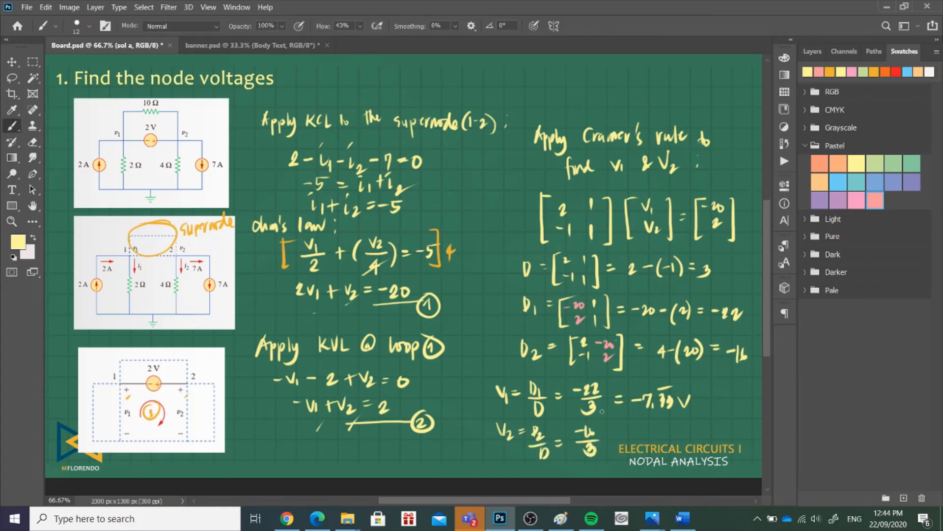
pyautogui.moveTo(609, 425); pyautogui.dragTo(617, 425)
pyautogui.moveTo(608, 429); pyautogui.dragTo(635, 431)
pyautogui.moveTo(636, 421)
pyautogui.mouseDown()
pyautogui.moveTo(644, 419)
pyautogui.moveTo(644, 437)
pyautogui.mouseUp()
pyautogui.moveTo(651, 427); pyautogui.dragTo(654, 437)
pyautogui.moveTo(662, 426); pyautogui.dragTo(662, 437)
pyautogui.moveTo(673, 425)
pyautogui.mouseDown()
pyautogui.moveTo(676, 436)
pyautogui.moveTo(683, 423)
pyautogui.mouseUp()
# Draw an orange box around the v1 = −7.33 V and v2 = −5.33 V results
pyautogui.click(830, 72)
pyautogui.moveTo(620, 381); pyautogui.dragTo(708, 373)
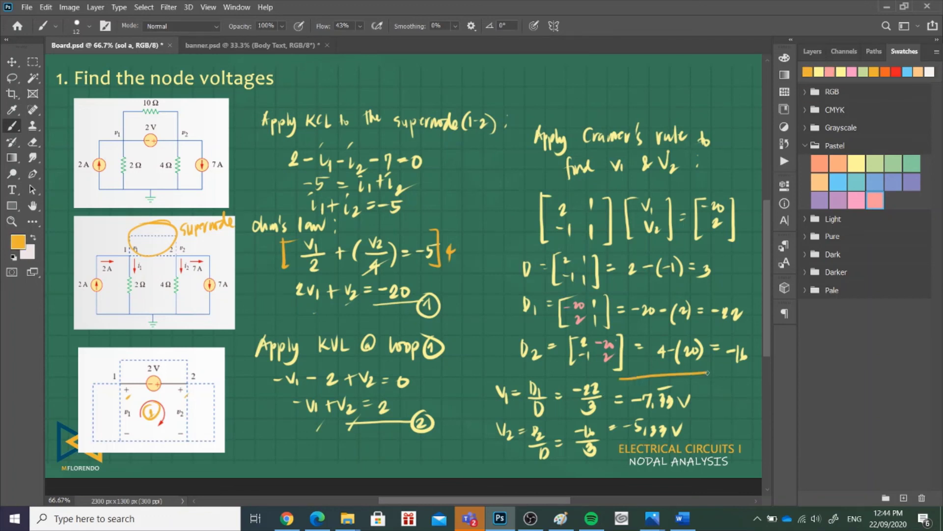
pyautogui.moveTo(624, 414); pyautogui.dragTo(704, 408)
pyautogui.moveTo(633, 417); pyautogui.dragTo(698, 413)
pyautogui.moveTo(623, 442); pyautogui.dragTo(700, 438)
pyautogui.moveTo(715, 405)
pyautogui.mouseDown()
pyautogui.moveTo(708, 426)
pyautogui.moveTo(732, 408)
pyautogui.moveTo(738, 424)
pyautogui.mouseUp()
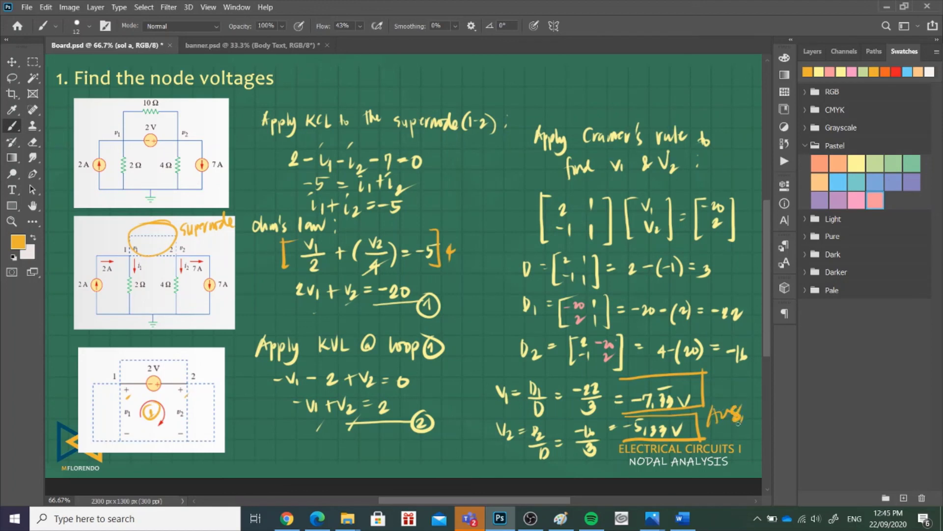